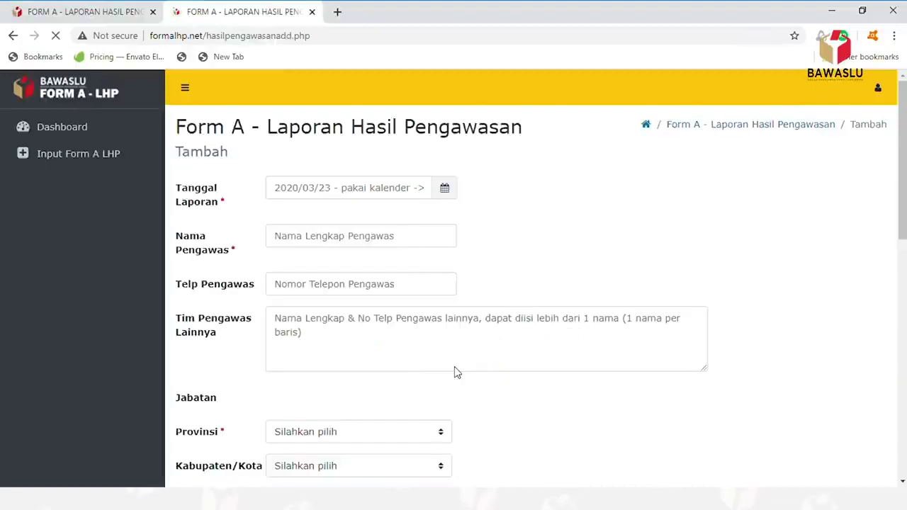
# - Start a new Form A - LHP report dated 31 March 2020
pyautogui.click(78, 160)
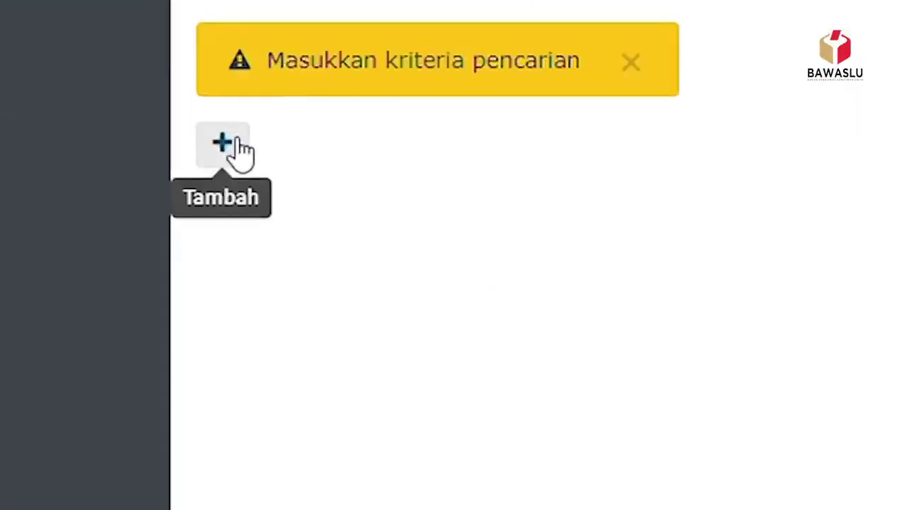
pyautogui.click(234, 142)
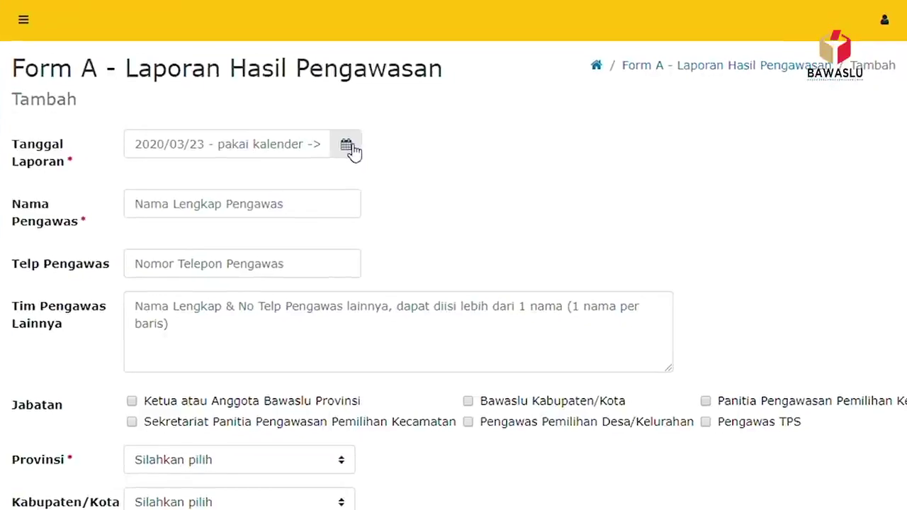
pyautogui.click(445, 188)
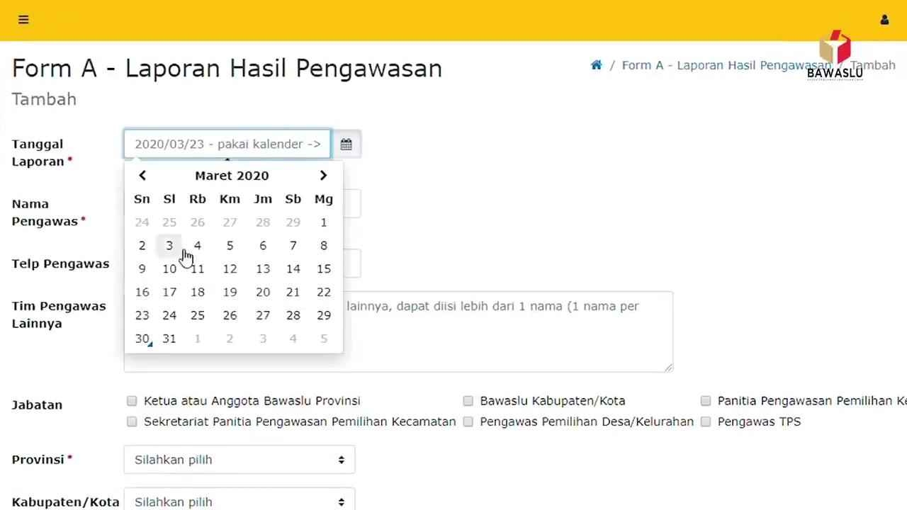
pyautogui.click(170, 340)
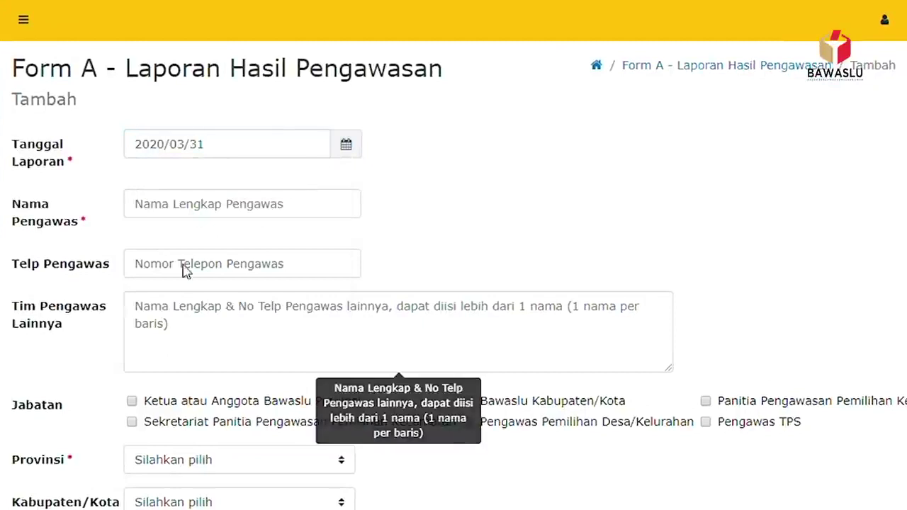
# - Enter the supervisor's full name in Nama Pengawas and phone number in Telp Pengawas
pyautogui.click(261, 207)
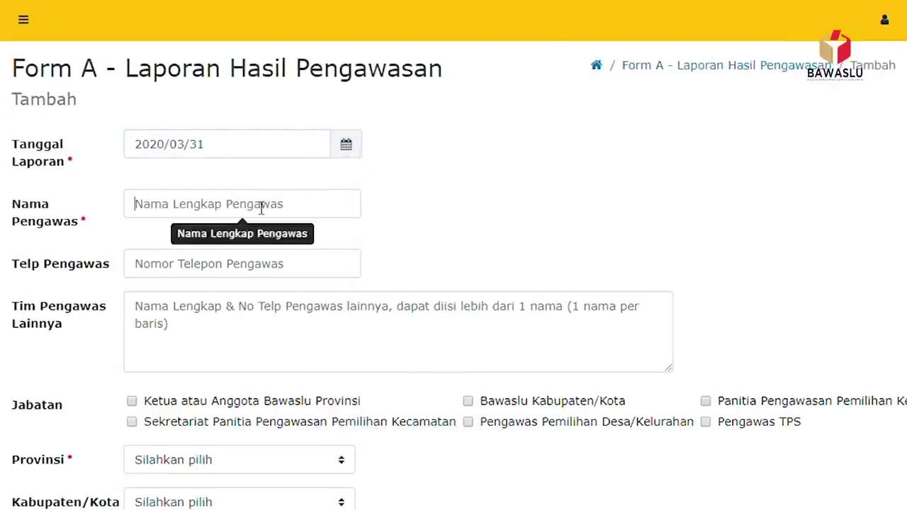
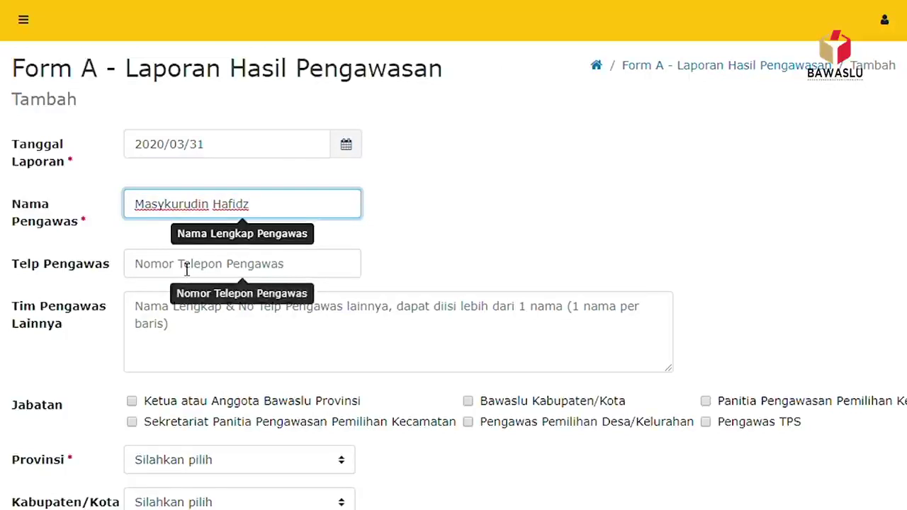
pyautogui.click(196, 273)
pyautogui.write('081111111')
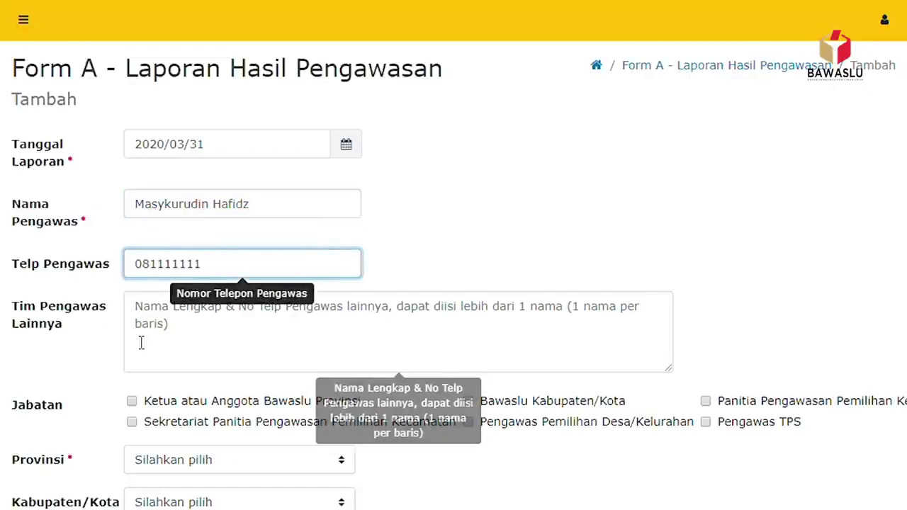
pyautogui.scroll(-2, 169, 224)
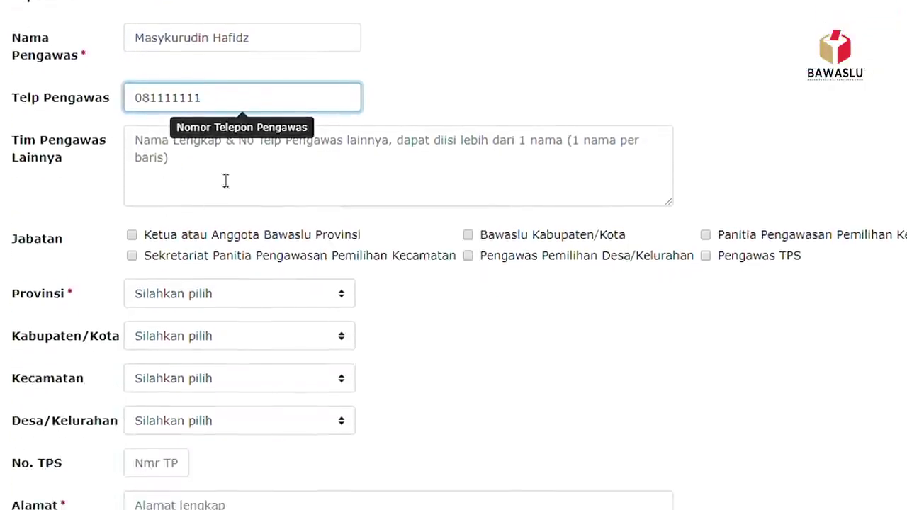
pyautogui.click(149, 148)
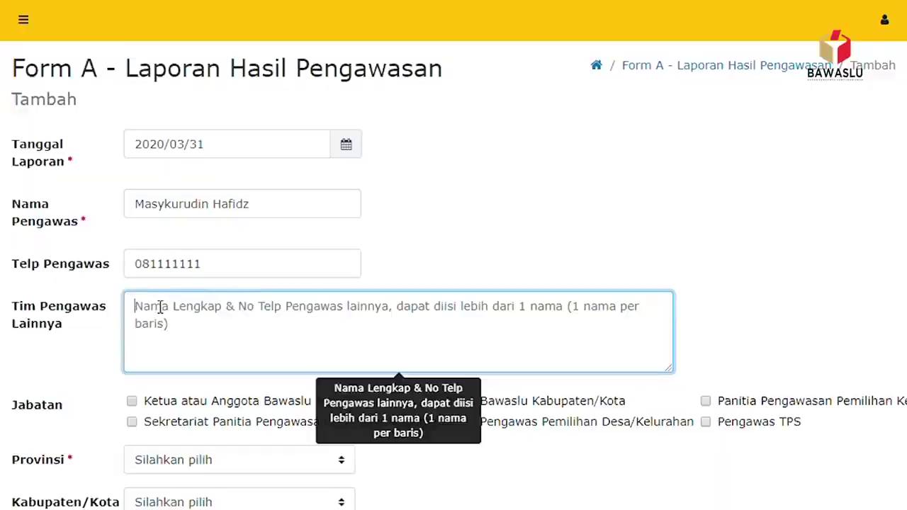
# - Enter two additional supervisors' names and phone numbers in Tim Pengawas Lainnya
pyautogui.write('M Zaid,')
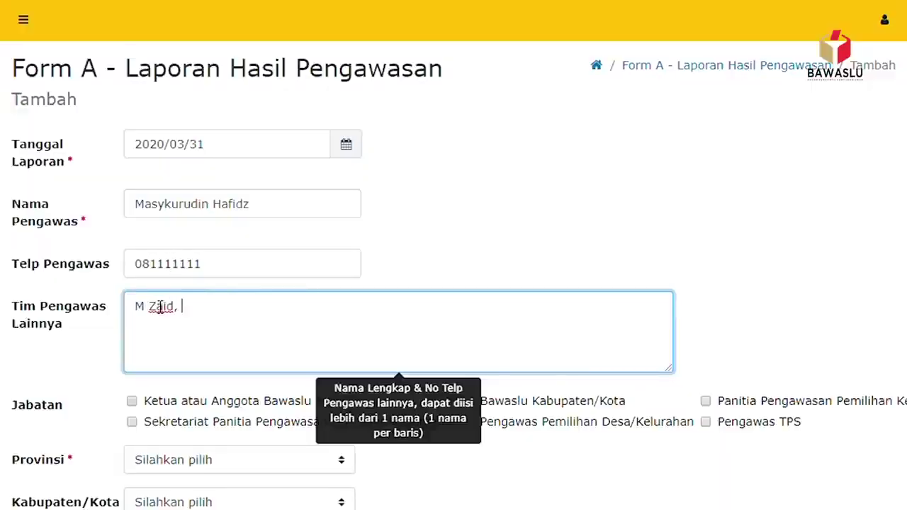
pyautogui.write(' 08122222')
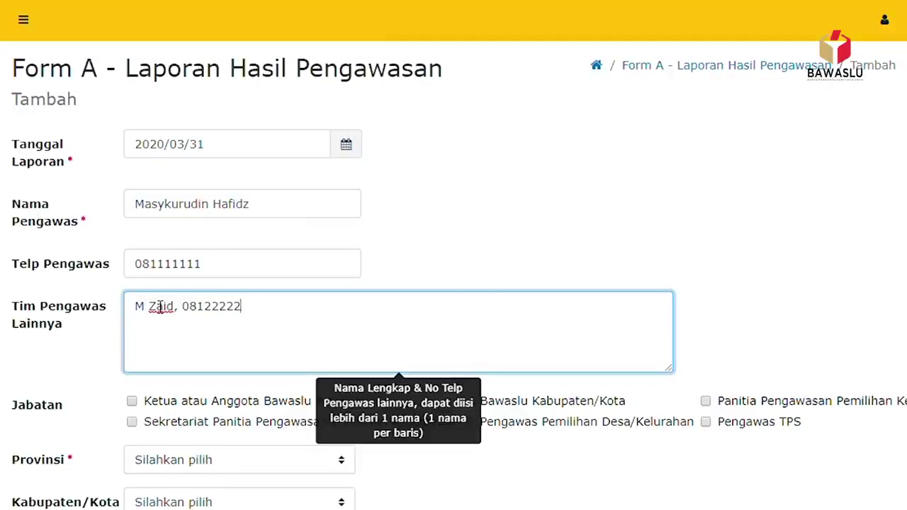
pyautogui.write('22. M Ihsan, ')
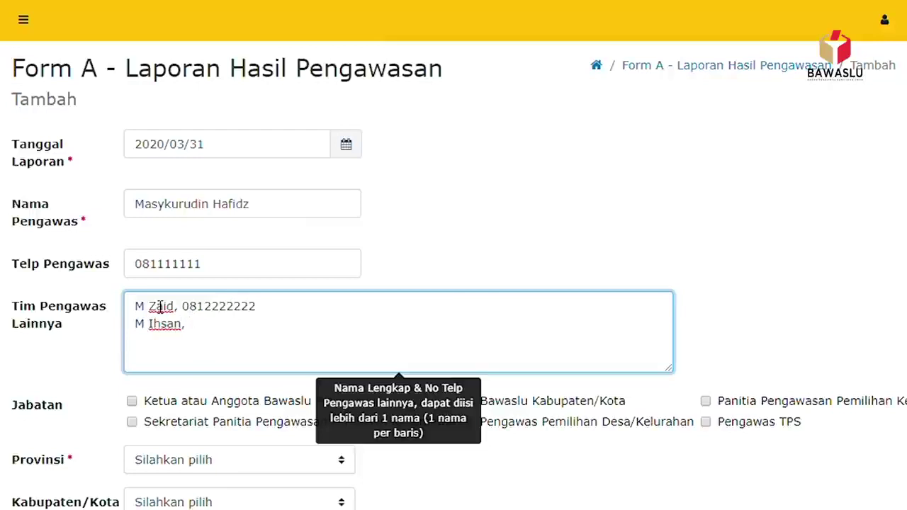
pyautogui.write('081333333')
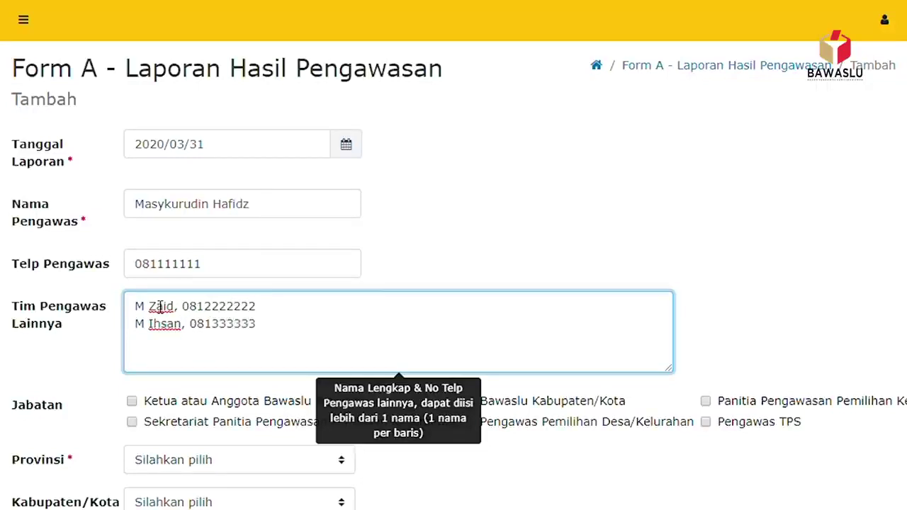
pyautogui.write('.')
pyautogui.scroll(-2, 239, 298)
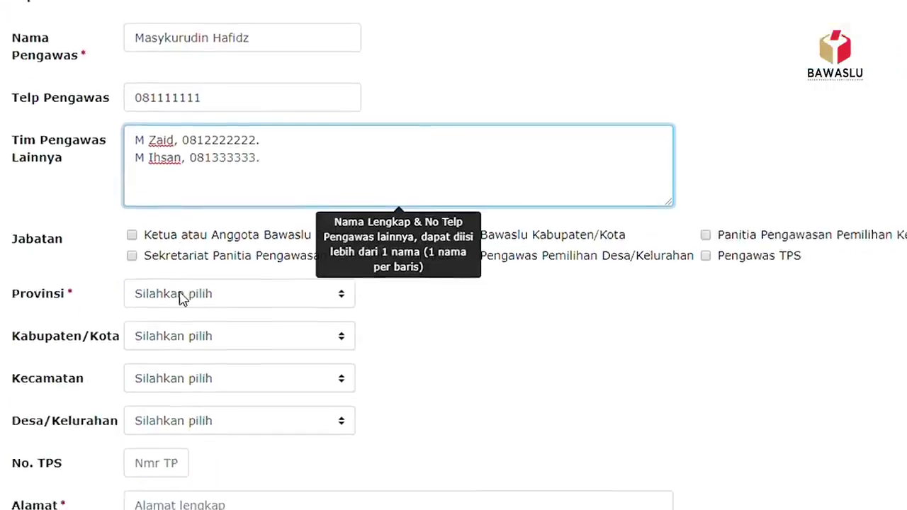
# - Tick the election supervisory committee position and choose province ACEH and regency KAB. ACEH SELATAN
pyautogui.click(529, 352)
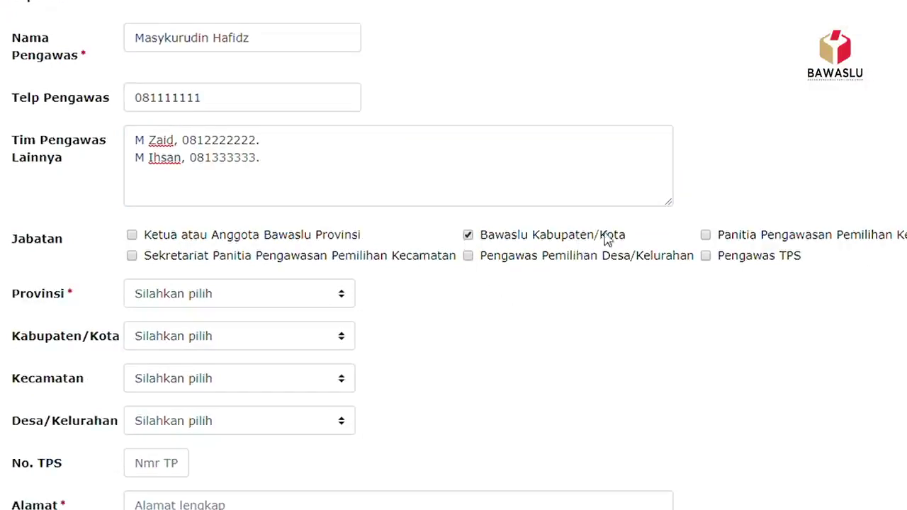
pyautogui.click(707, 236)
pyautogui.click(352, 296)
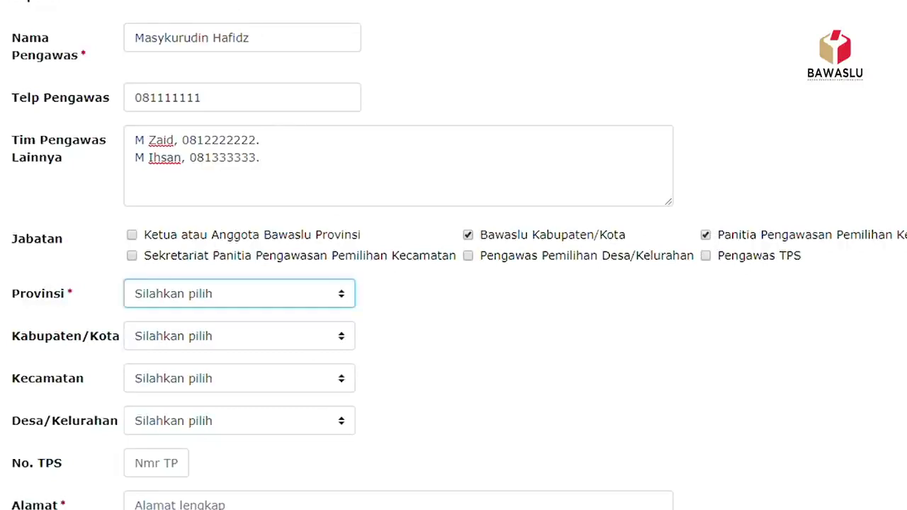
pyautogui.click(215, 5)
pyautogui.click(348, 338)
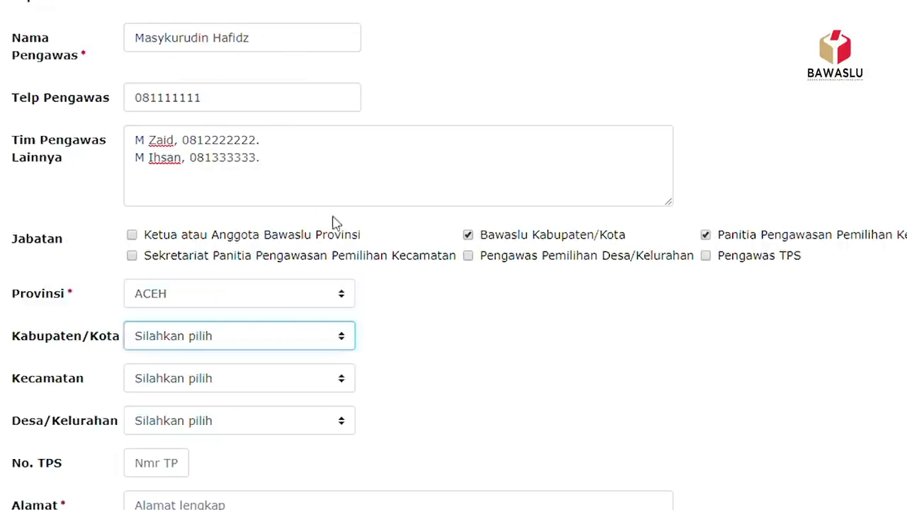
pyautogui.click(277, 49)
# - Set the Kecamatan to BAKONGAN and the Desa/Kelurahan to KEUDE BAKONGAN
pyautogui.scroll(-2, 213, 233)
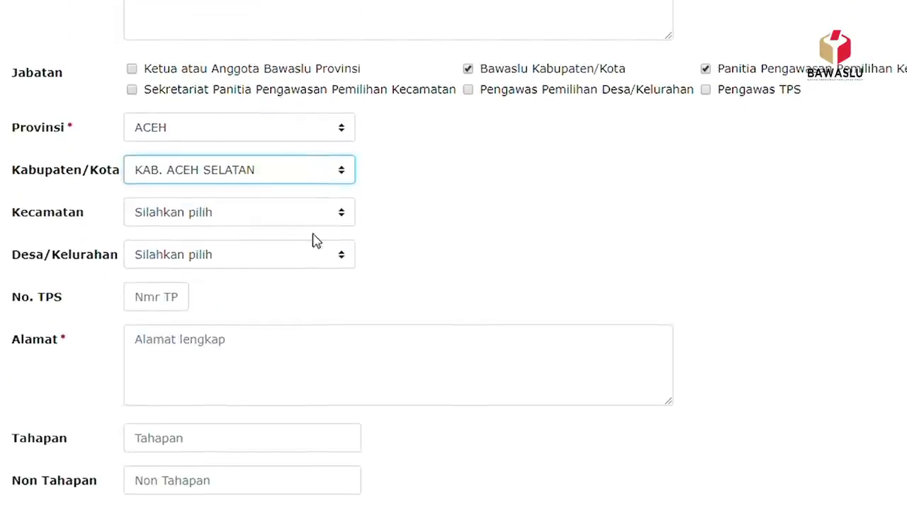
pyautogui.click(338, 213)
pyautogui.click(237, 260)
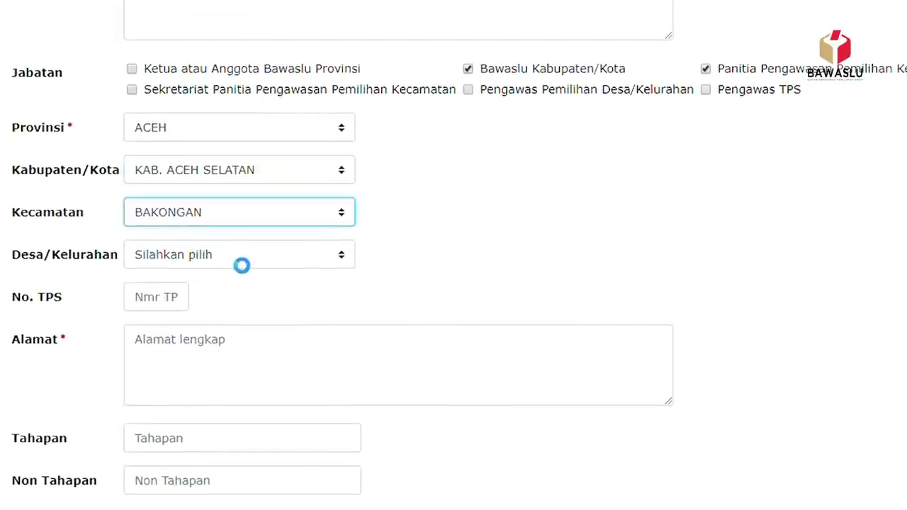
pyautogui.click(341, 256)
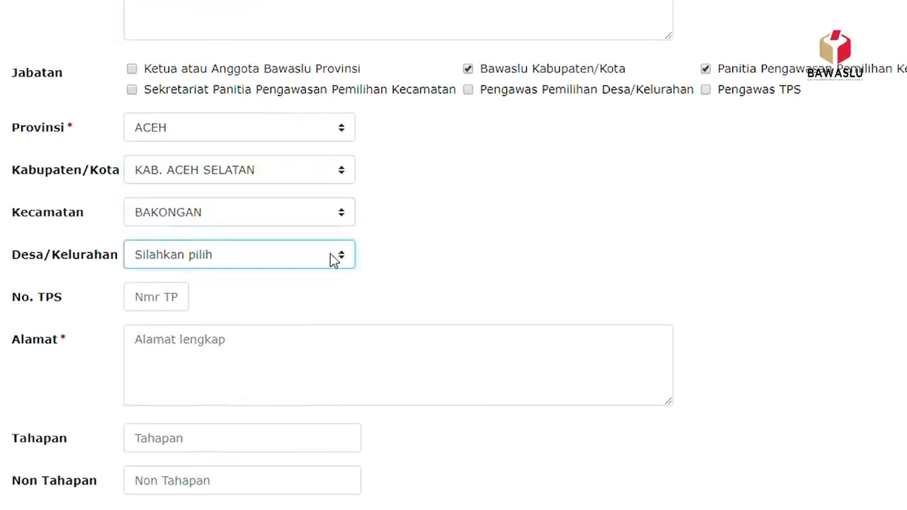
pyautogui.click(282, 297)
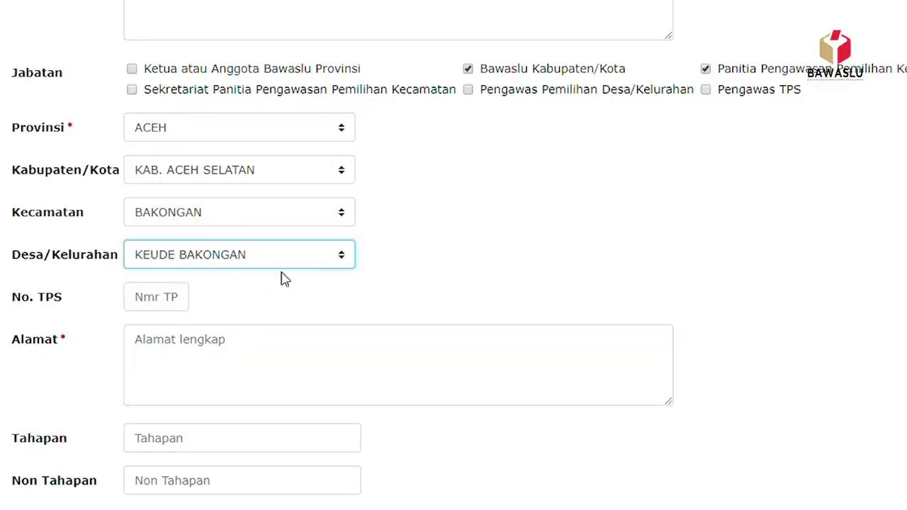
pyautogui.click(184, 308)
# - Enter TPS number 121 and the two-line street and RT address in Alamat
pyautogui.write('121')
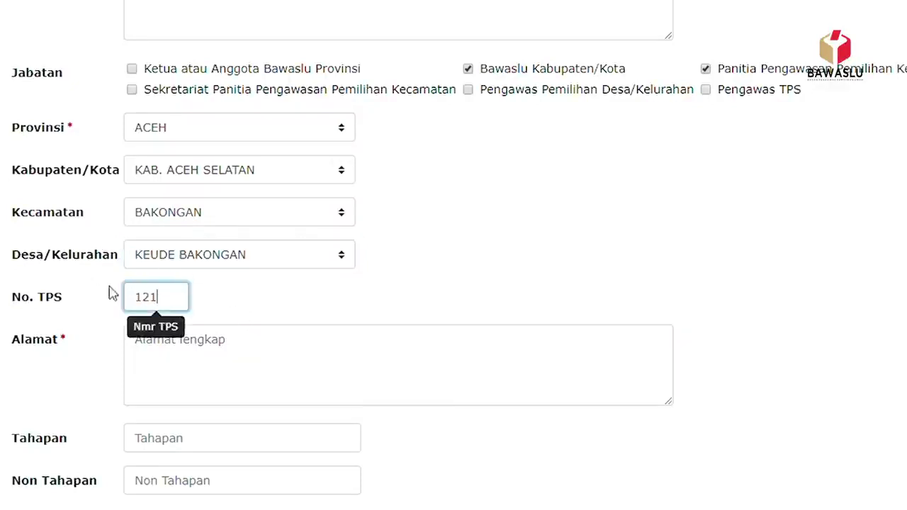
pyautogui.click(177, 377)
pyautogui.press('Return')
pyautogui.write('RT 022')
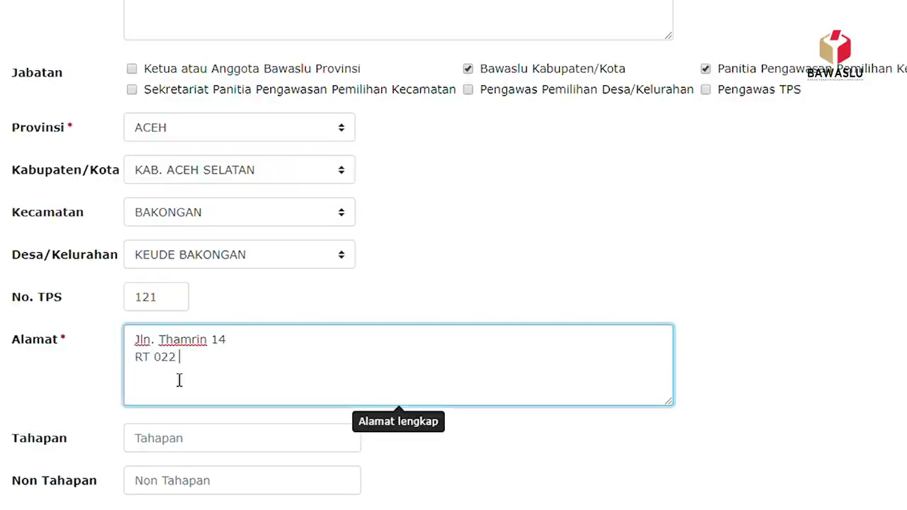
pyautogui.scroll(-2, 179, 380)
pyautogui.click(219, 278)
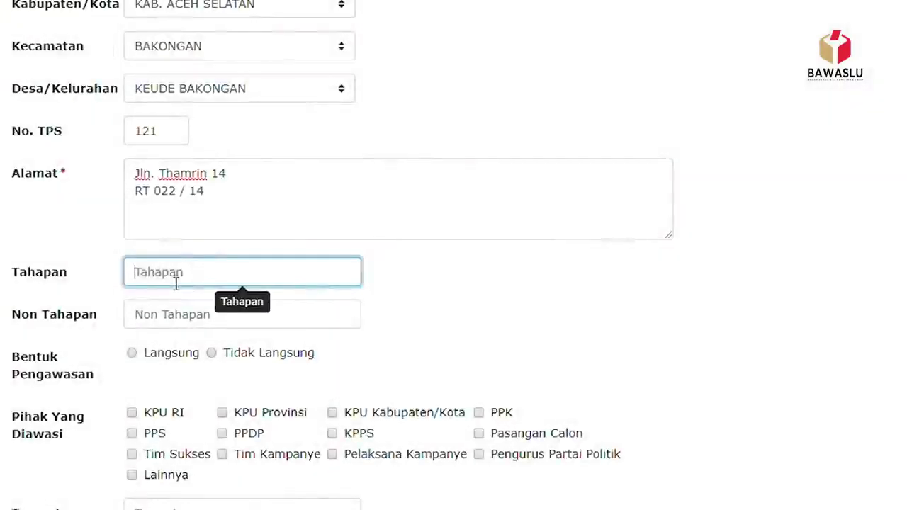
# - Type Kampanye as the Tahapan and Netralitas as the Non Tahapan topic
pyautogui.write('Kampanye')
pyautogui.scroll(-1, 205, 279)
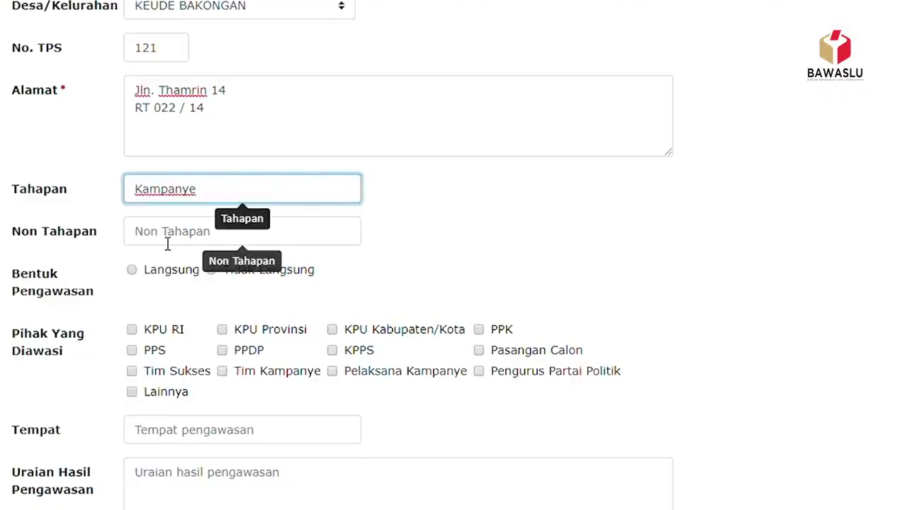
pyautogui.click(176, 237)
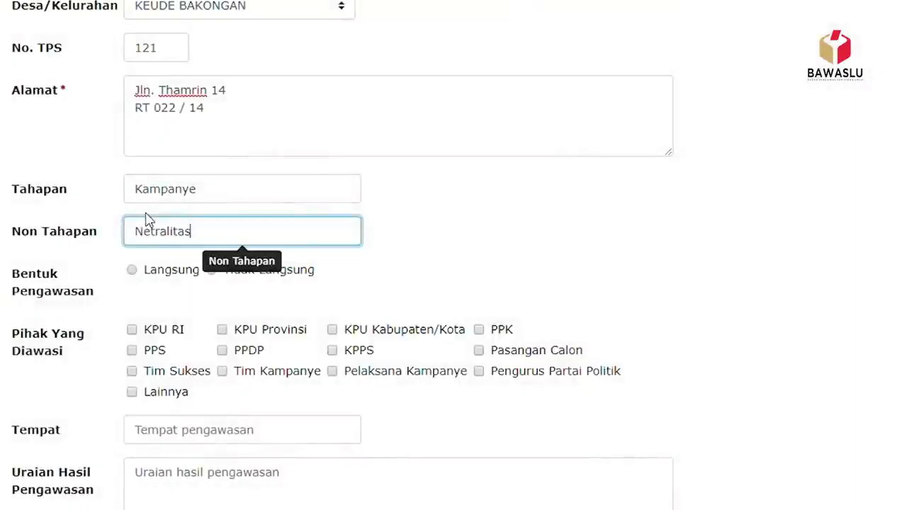
pyautogui.scroll(-2, 227, 277)
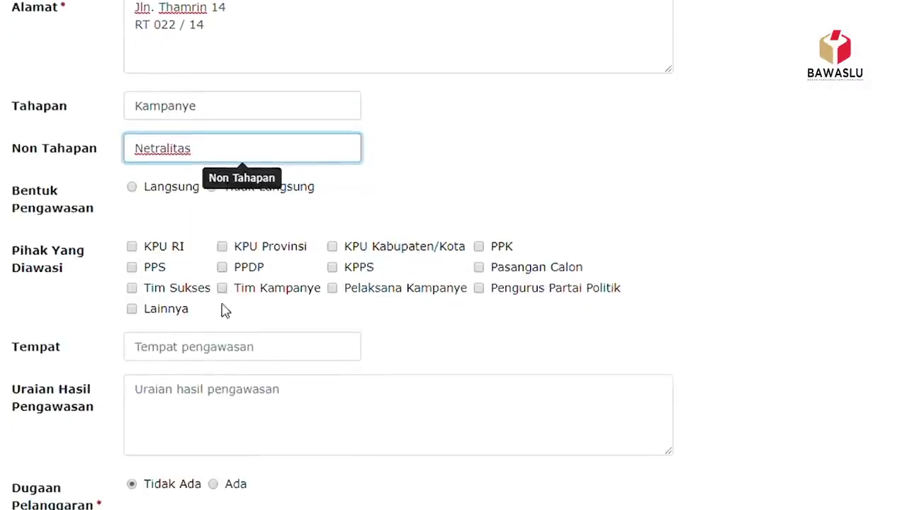
pyautogui.click(464, 163)
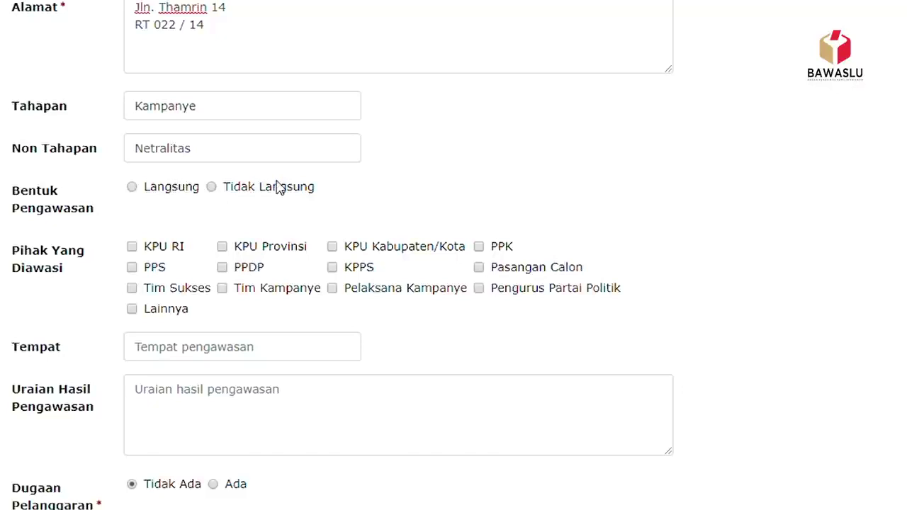
# - Mark supervision Langsung, tick KPU Kabupaten/Kota, PPK and Lainnya (ASN), and set Tempat to LAPANGAN SELATAN
pyautogui.click(149, 191)
pyautogui.click(330, 247)
pyautogui.click(479, 247)
pyautogui.scroll(-2, 205, 326)
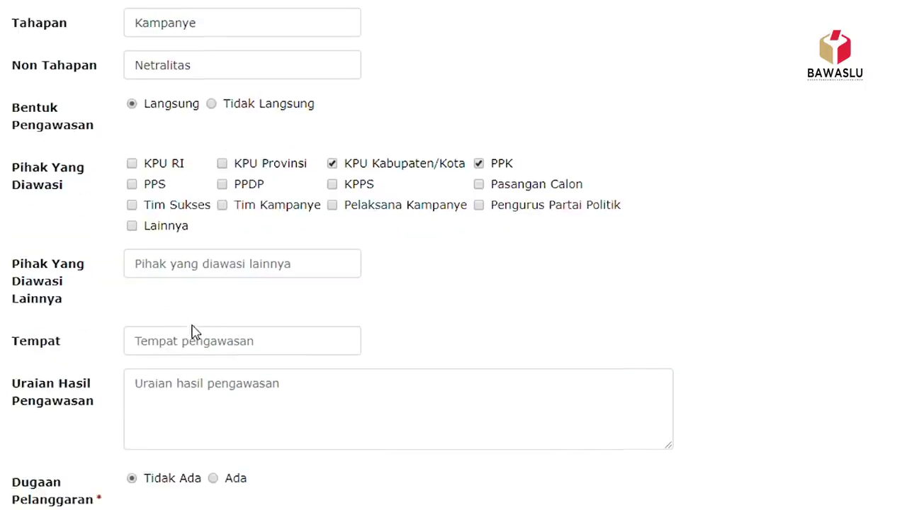
pyautogui.click(131, 225)
pyautogui.click(168, 275)
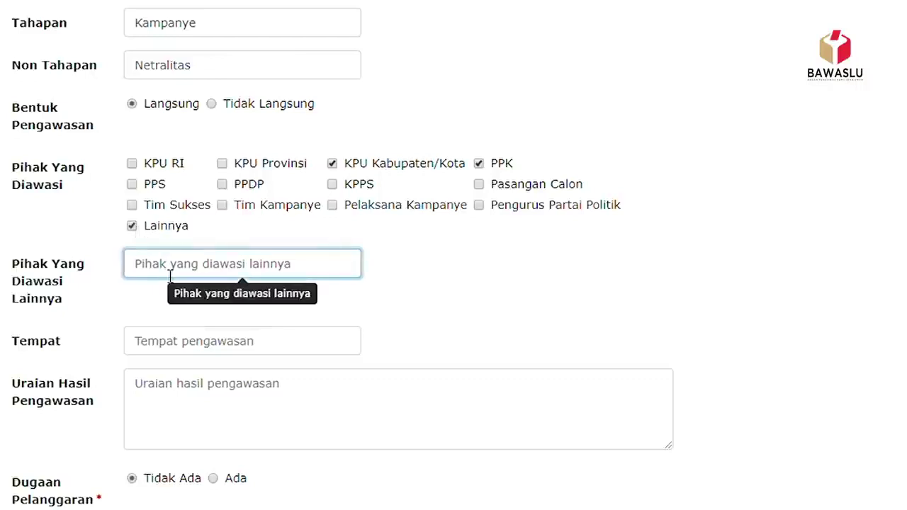
pyautogui.write('ASN')
pyautogui.click(211, 343)
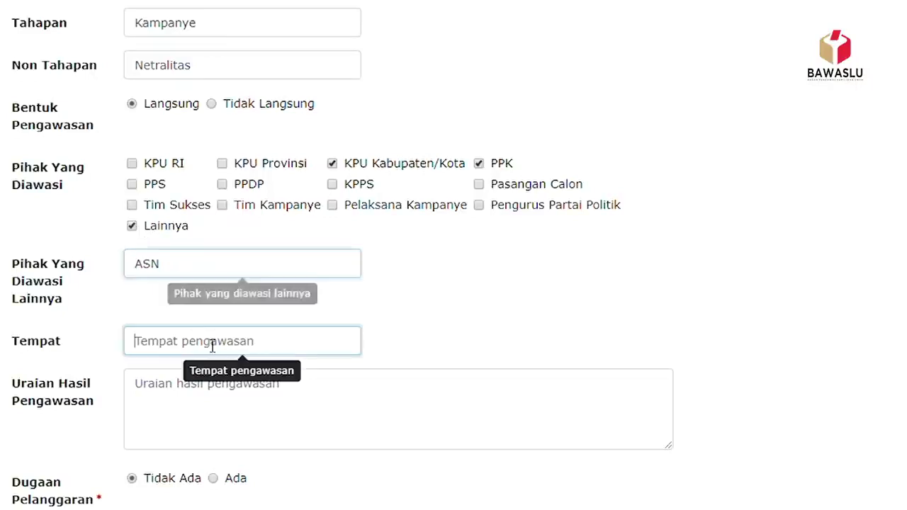
pyautogui.write('La')
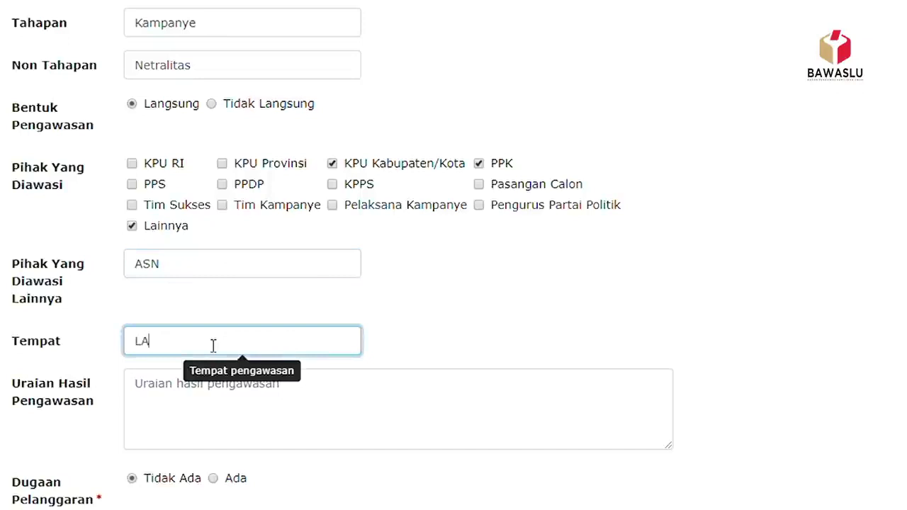
pyautogui.write('PANGAN SELATAN')
# - Write the results description 'DIlakukan pengawasan terhadap kampanye yang diikuti oleh 1000 orang.'
pyautogui.scroll(-2, 221, 338)
pyautogui.click(185, 254)
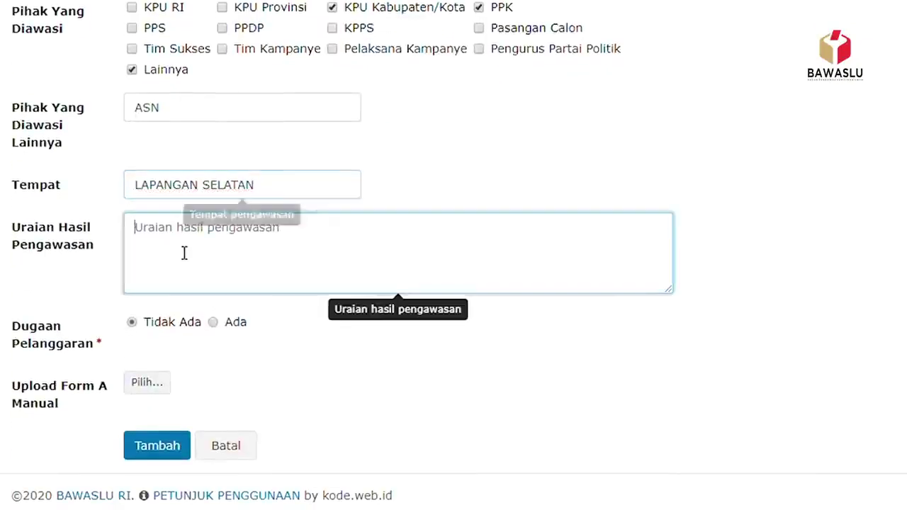
pyautogui.write('DIl')
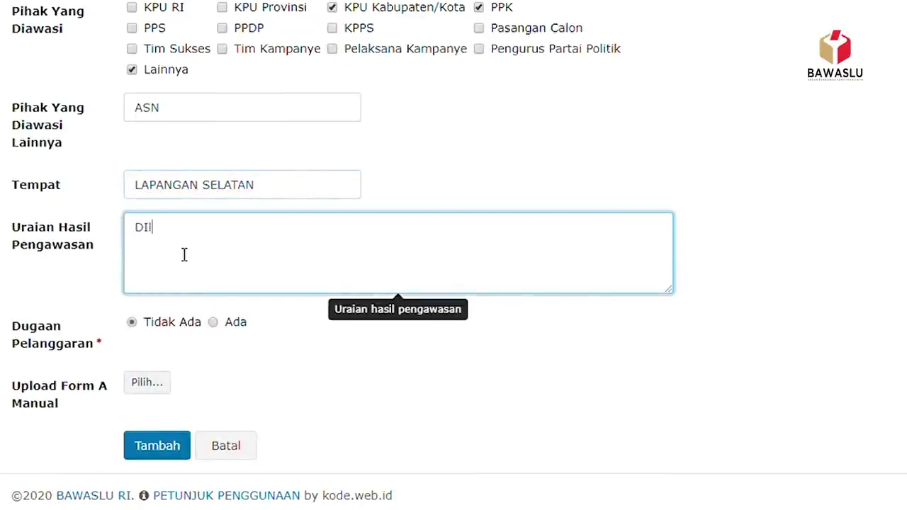
pyautogui.write('akukan pengawasan terhadap kampanye ')
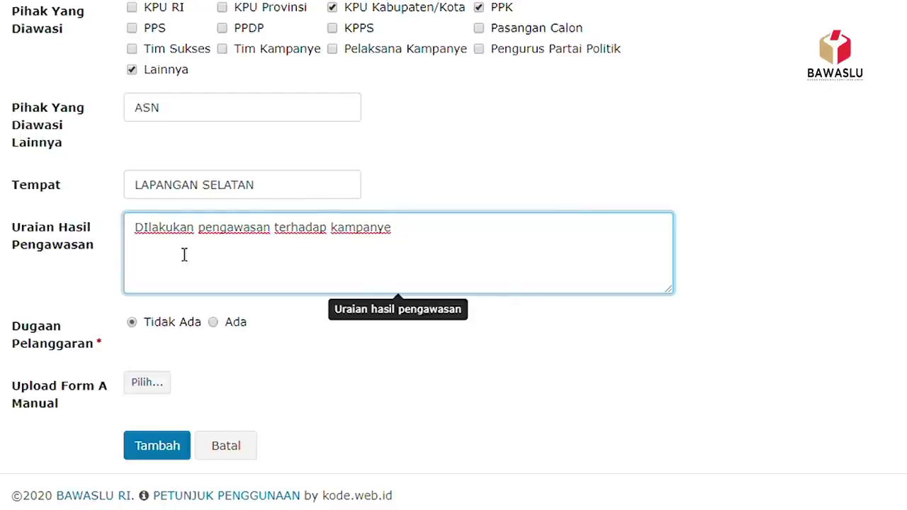
pyautogui.write('yang diikuti oleh ')
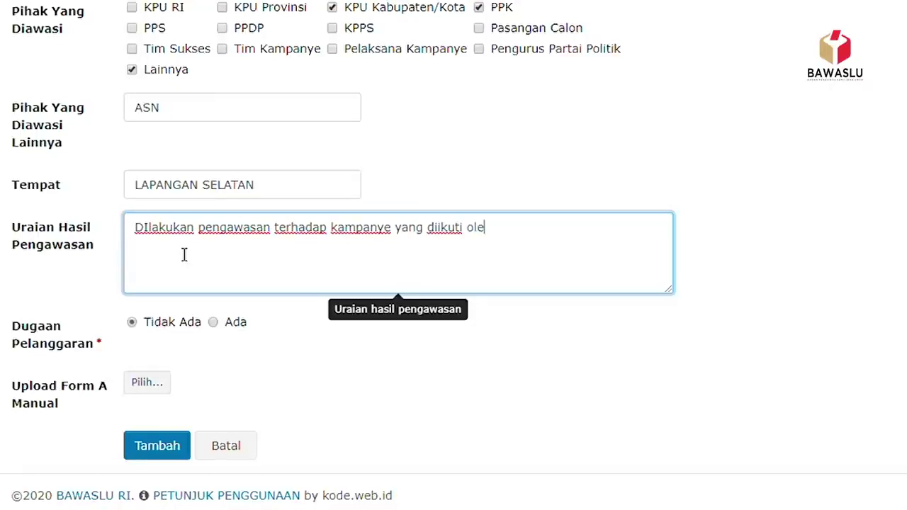
pyautogui.write('1000 oran')
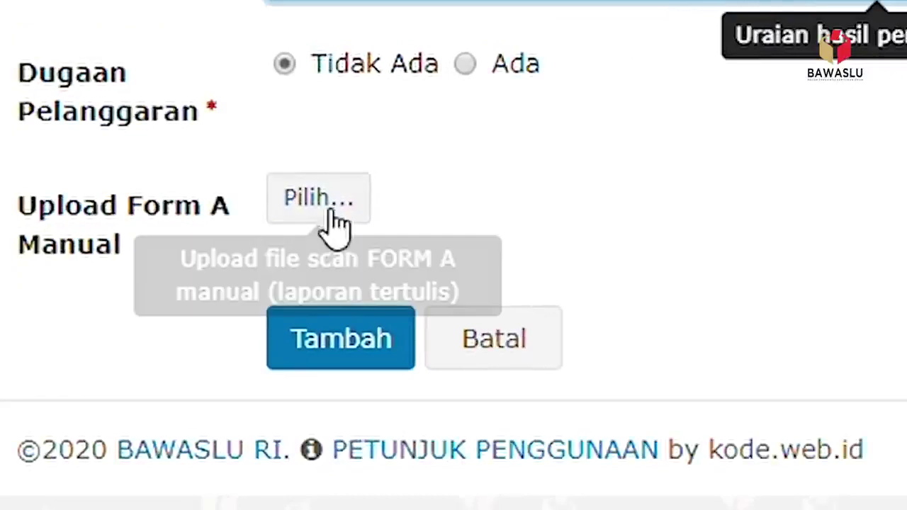
pyautogui.click(357, 201)
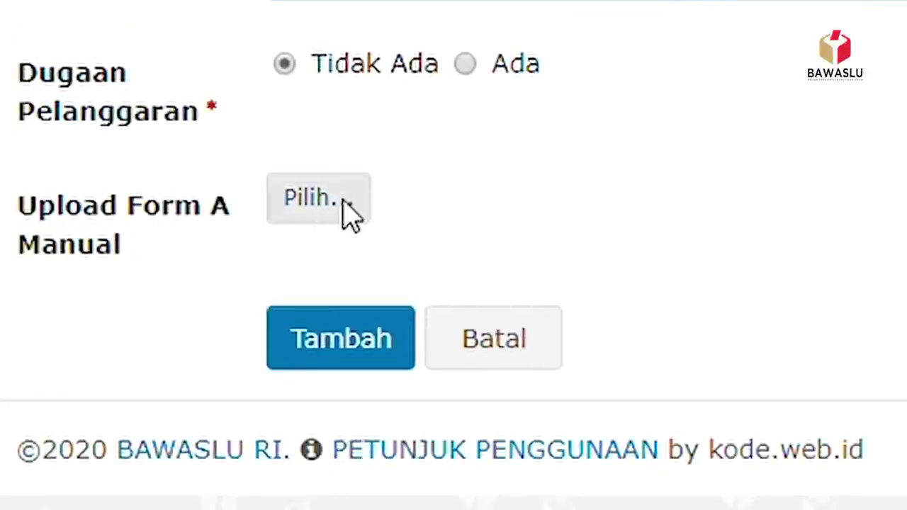